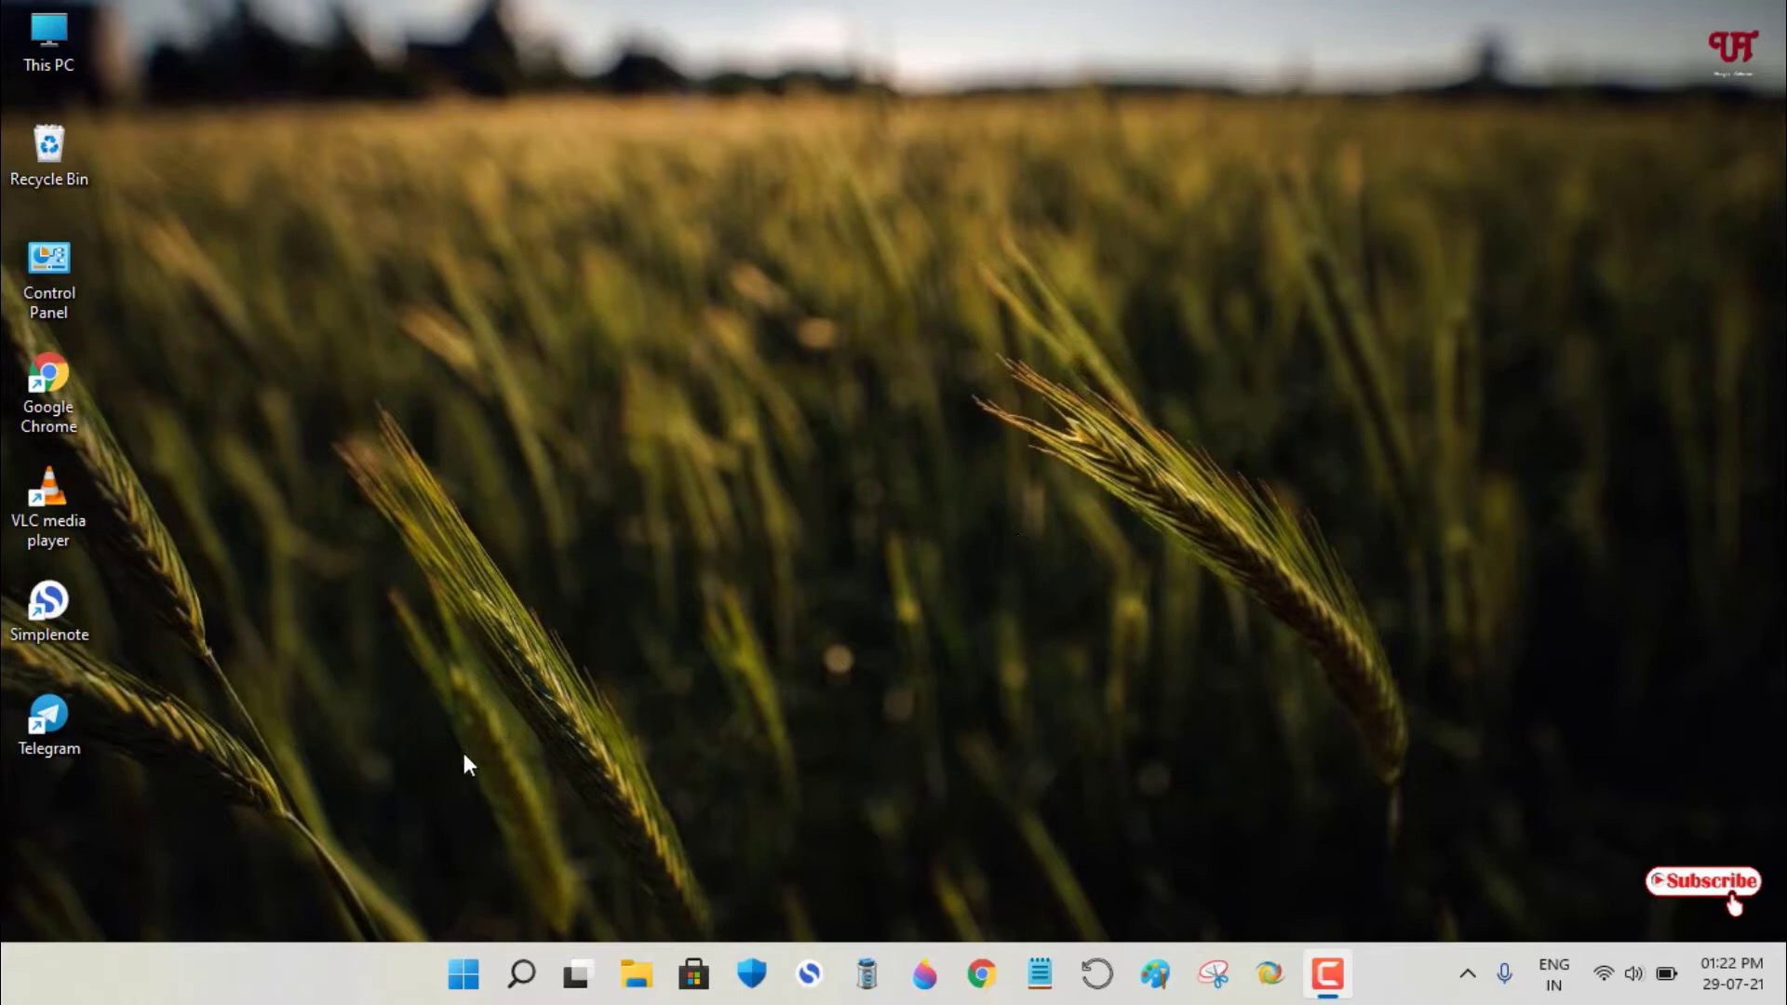
# - Browse the Start menu's sleep, shutdown and restart choices, then dismiss the Start menu
pyautogui.click(462, 979)
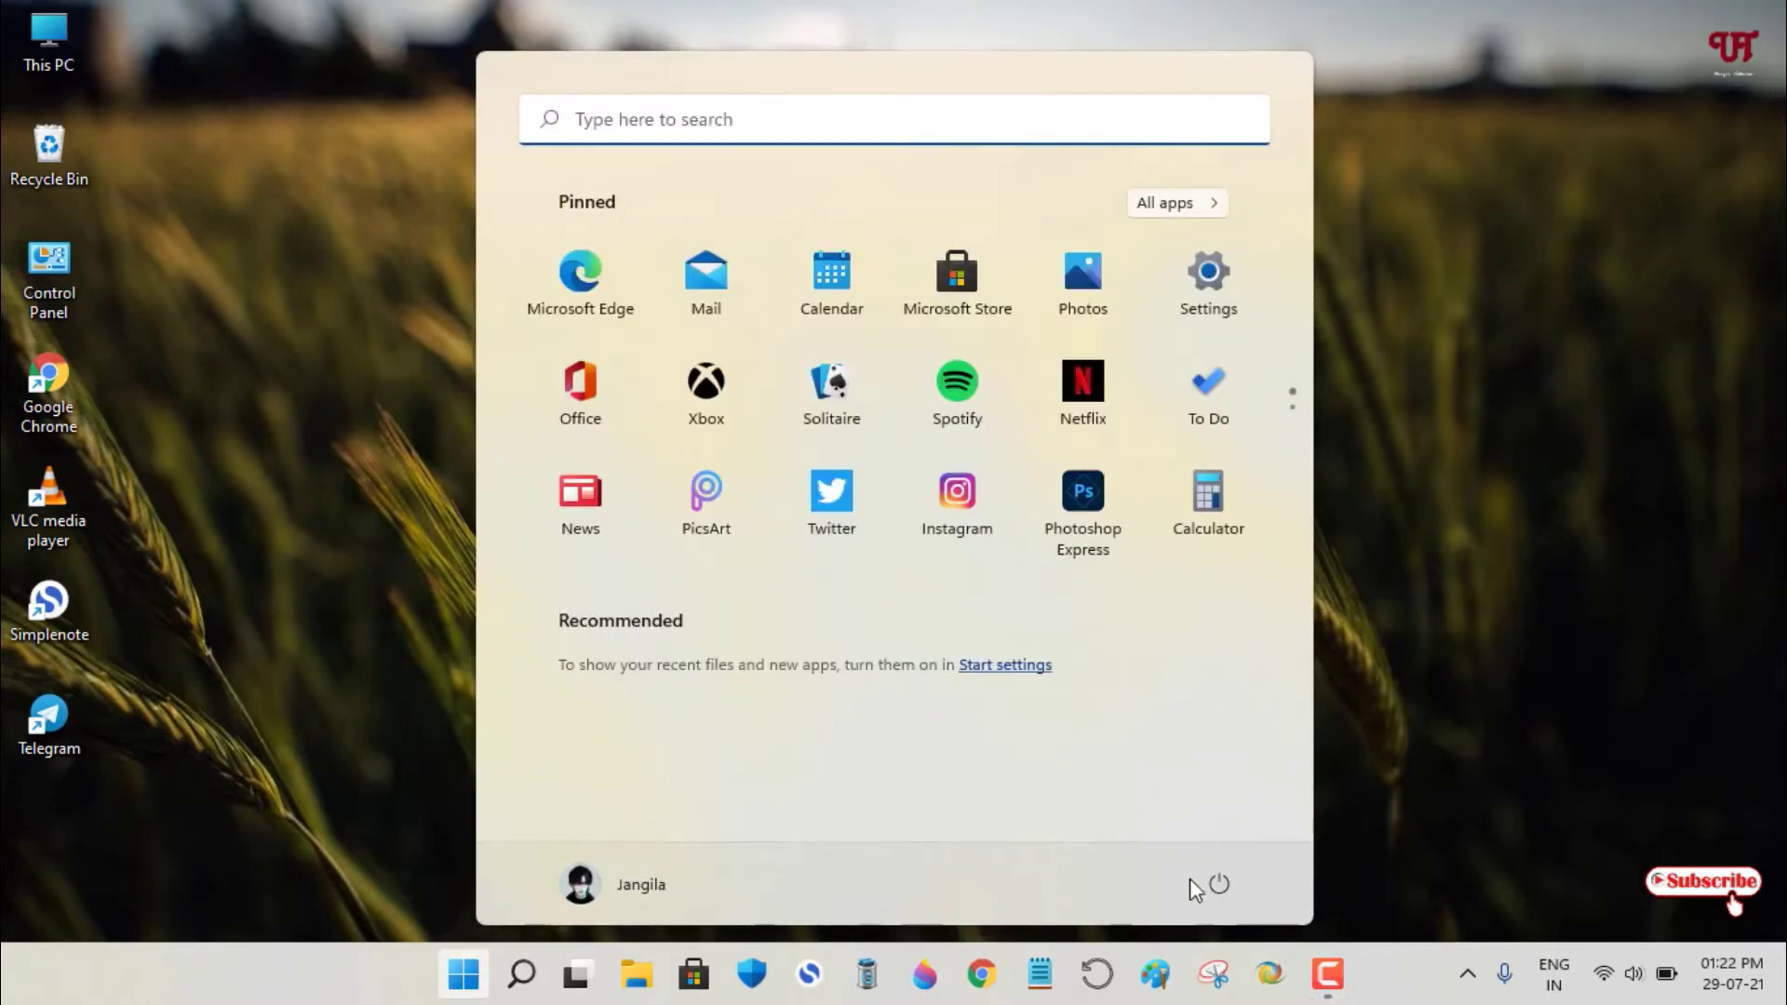
pyautogui.click(1220, 883)
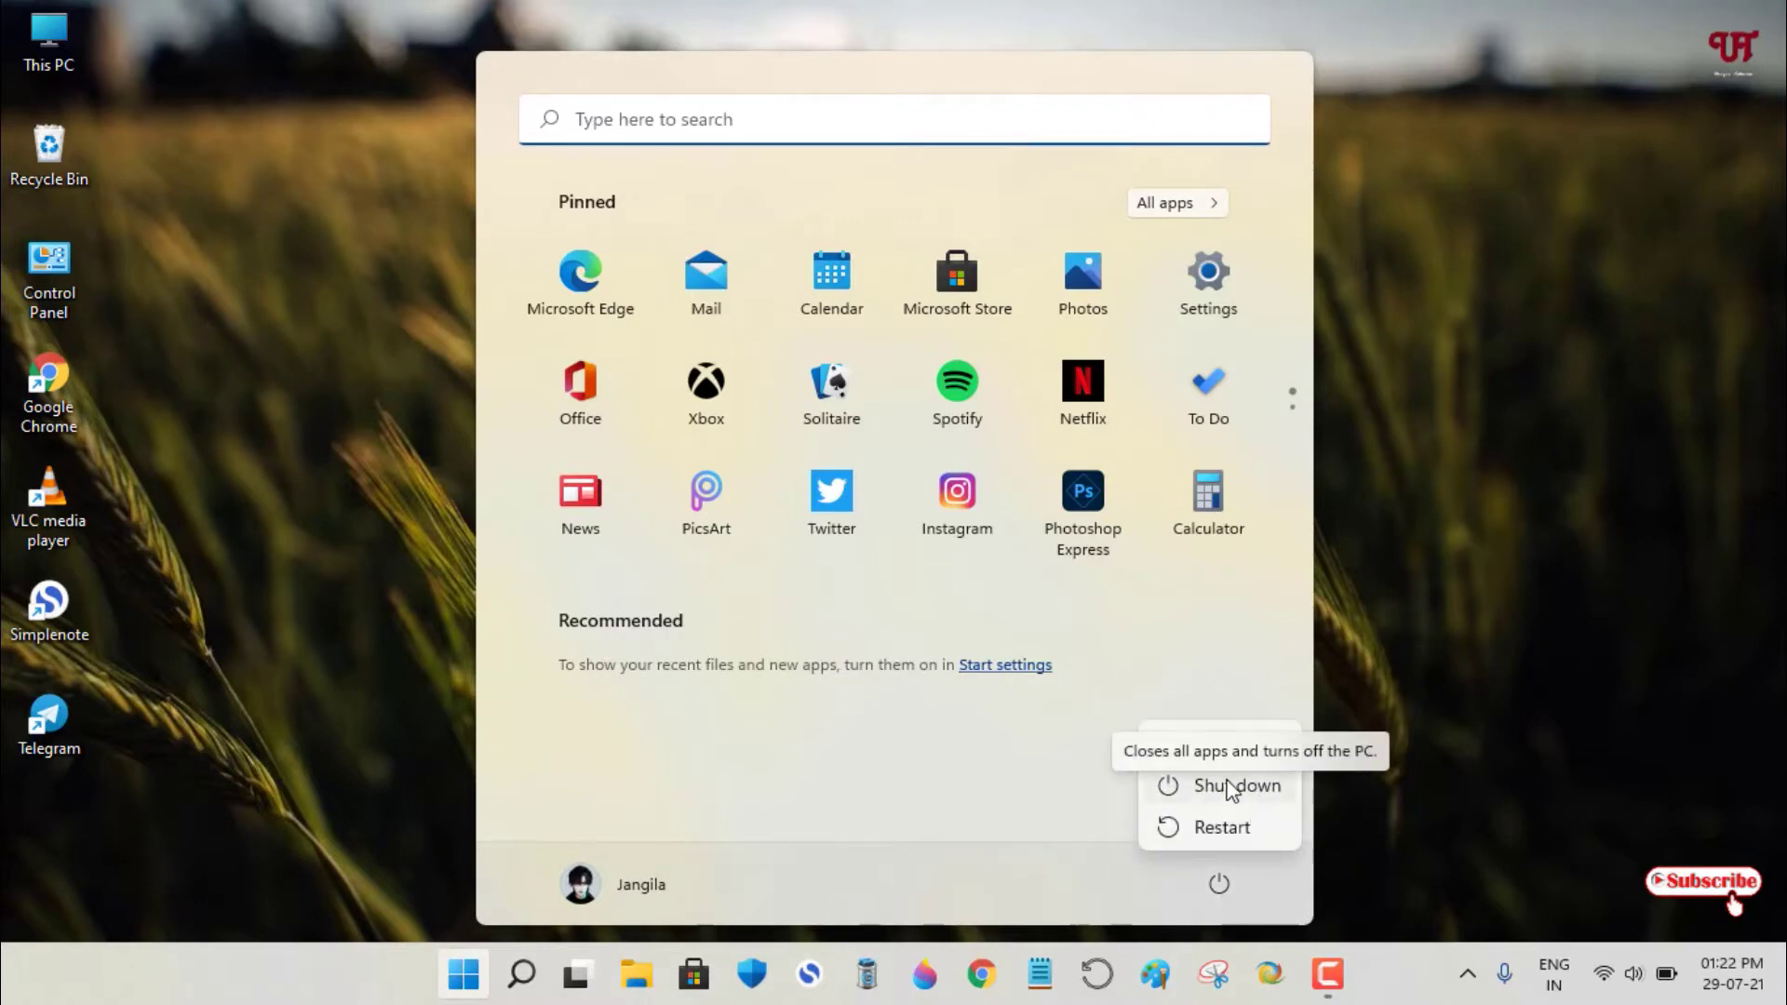
pyautogui.click(1421, 753)
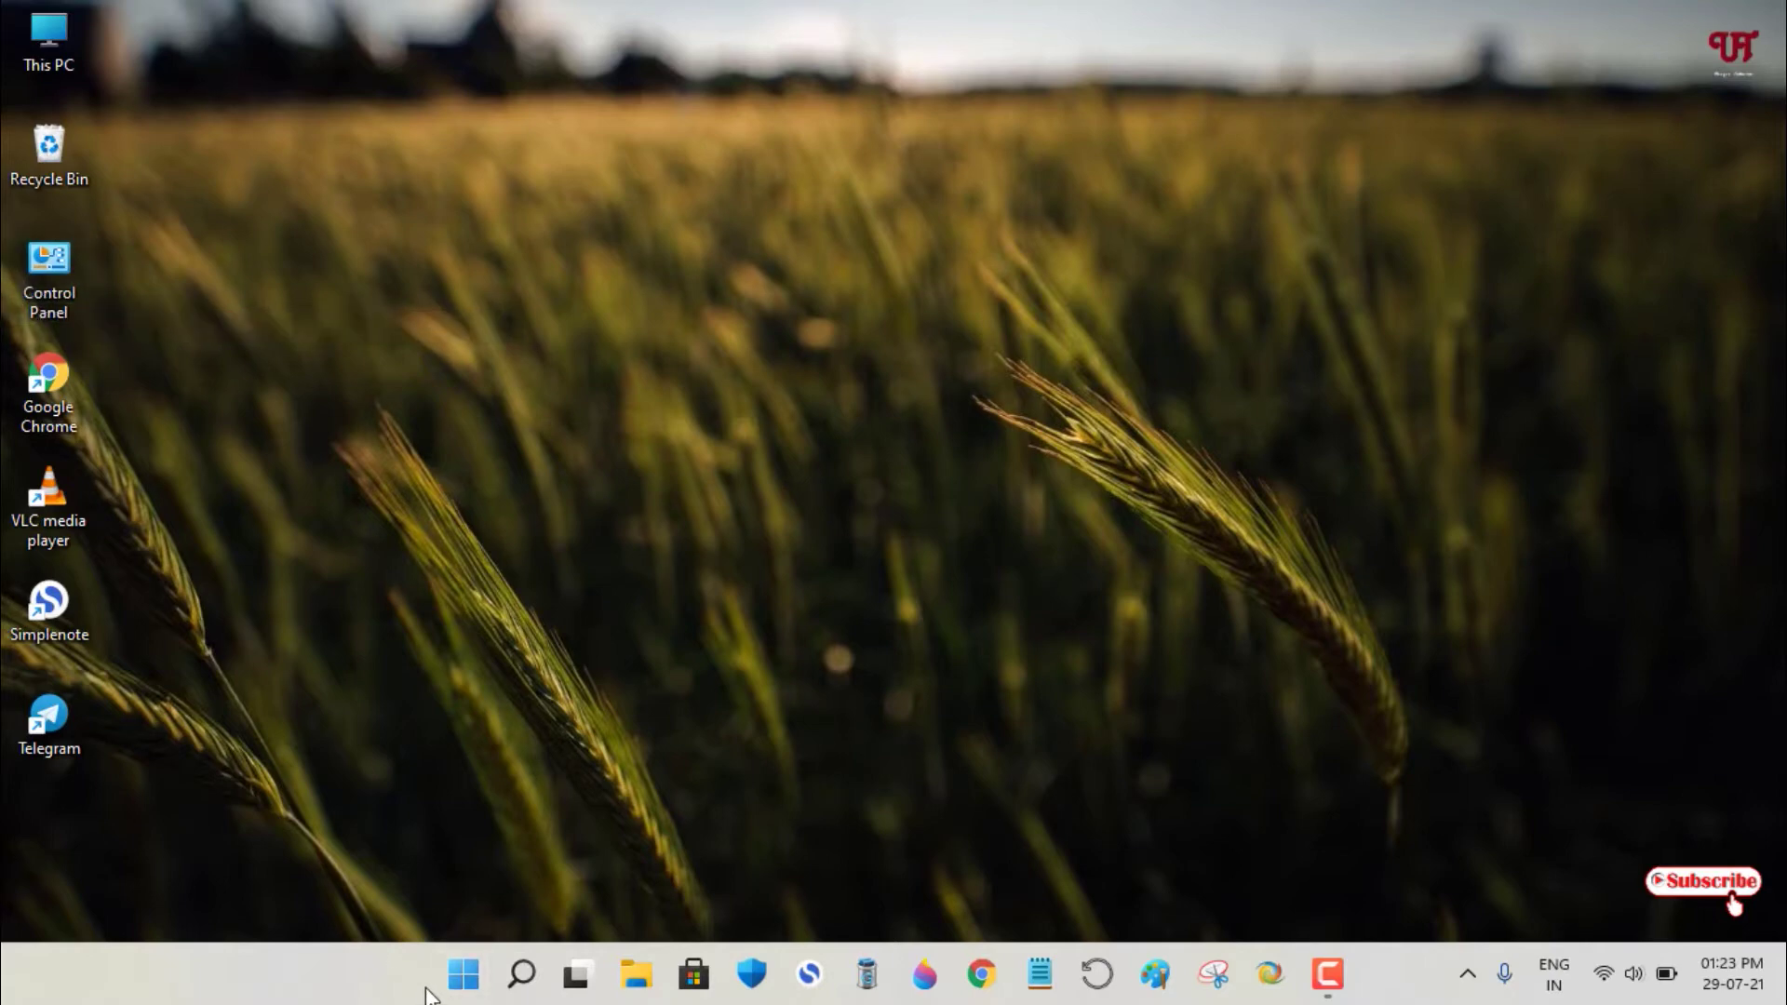
pyautogui.click(463, 975)
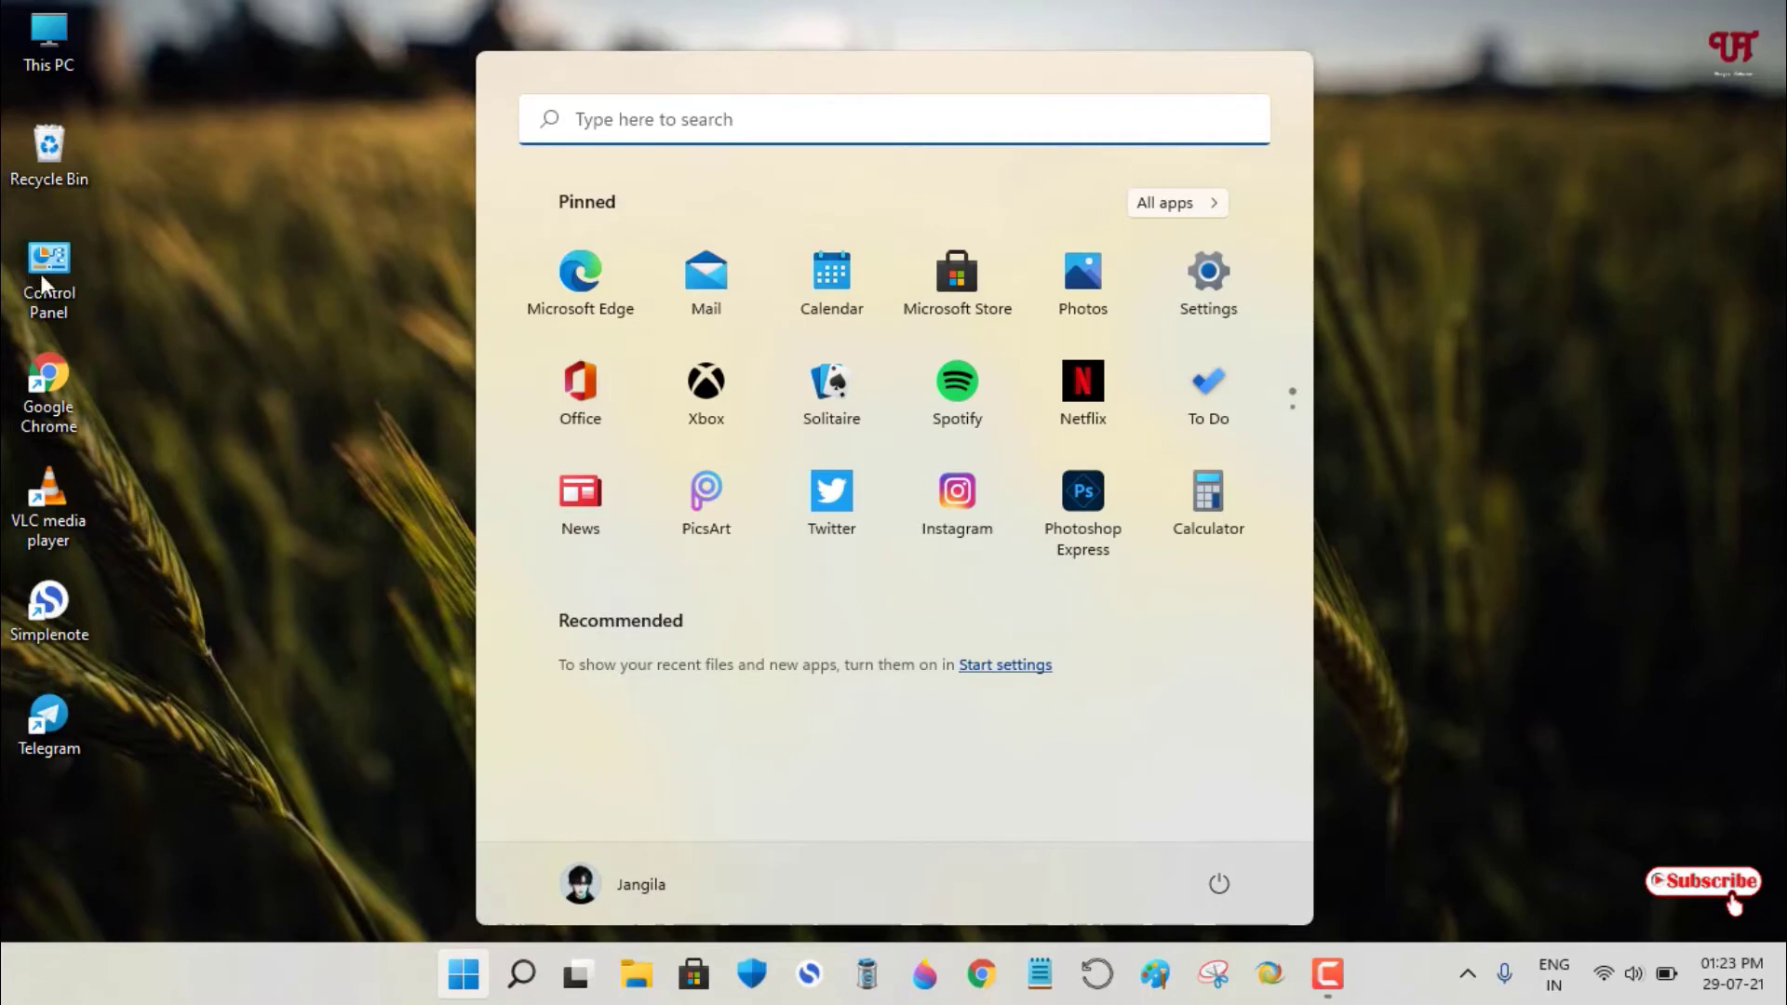
pyautogui.click(220, 324)
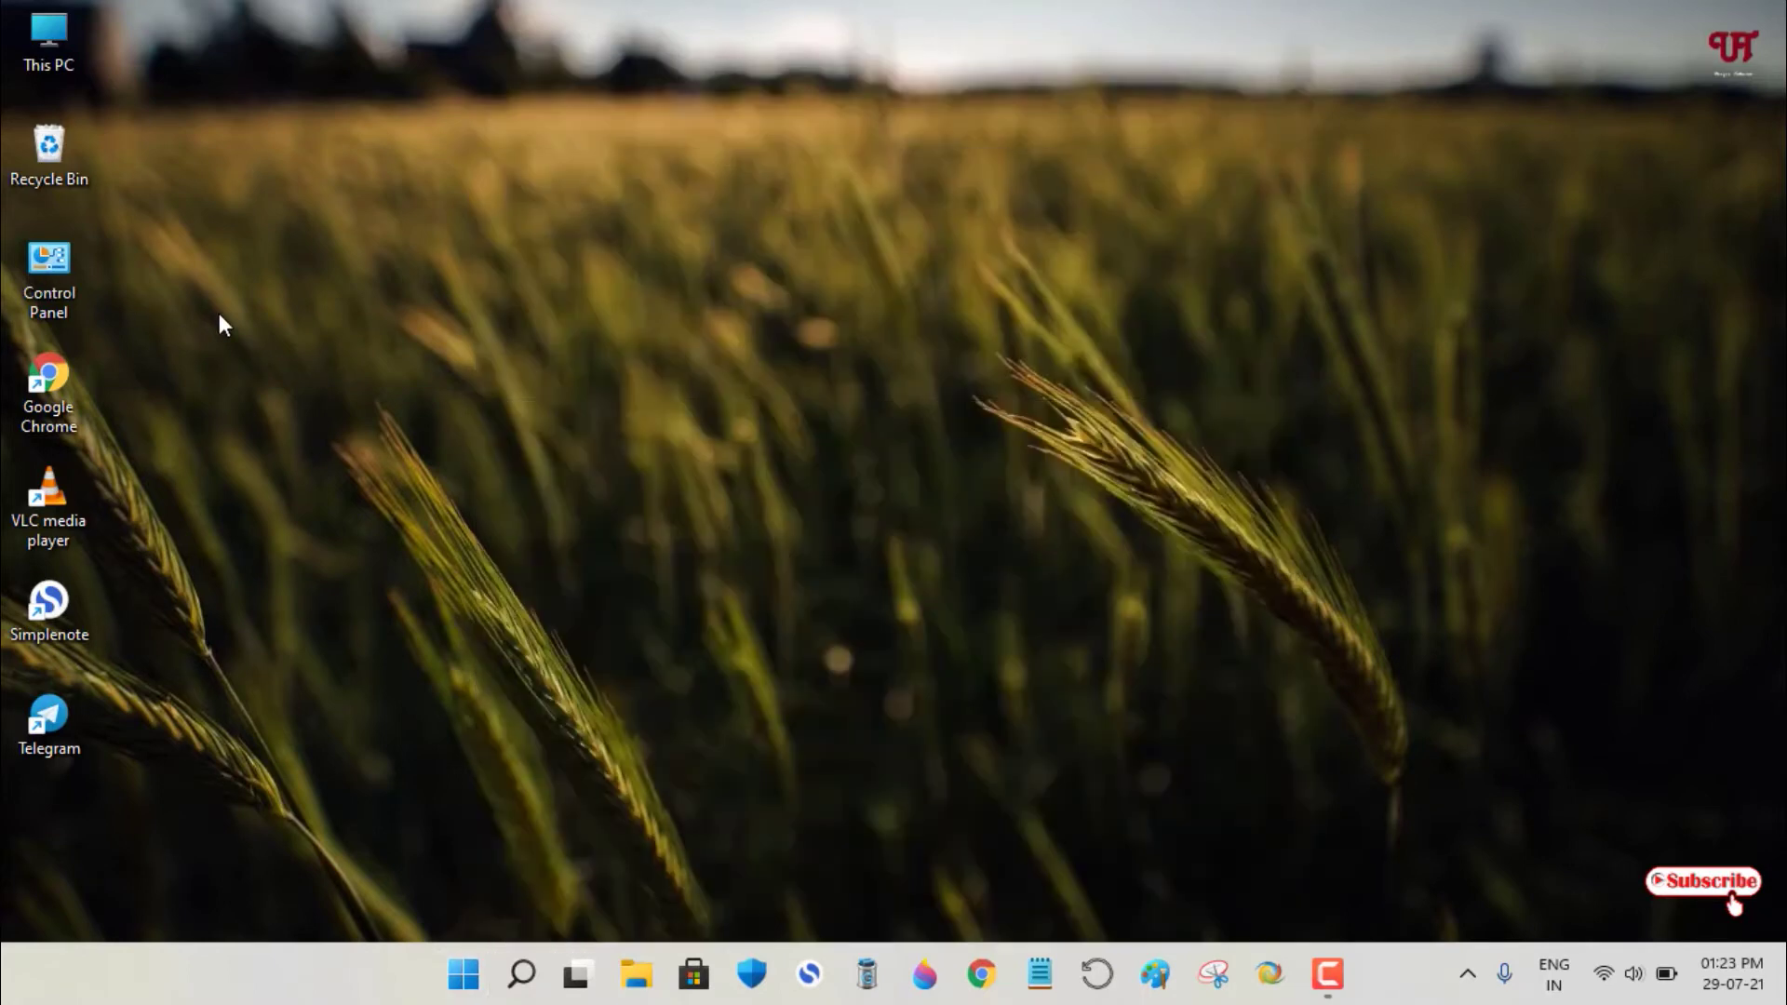
# - Open Control Panel's Hardware and Sound > Power Options > 'Choose what closing the lid does' page
pyautogui.doubleClick(59, 292)
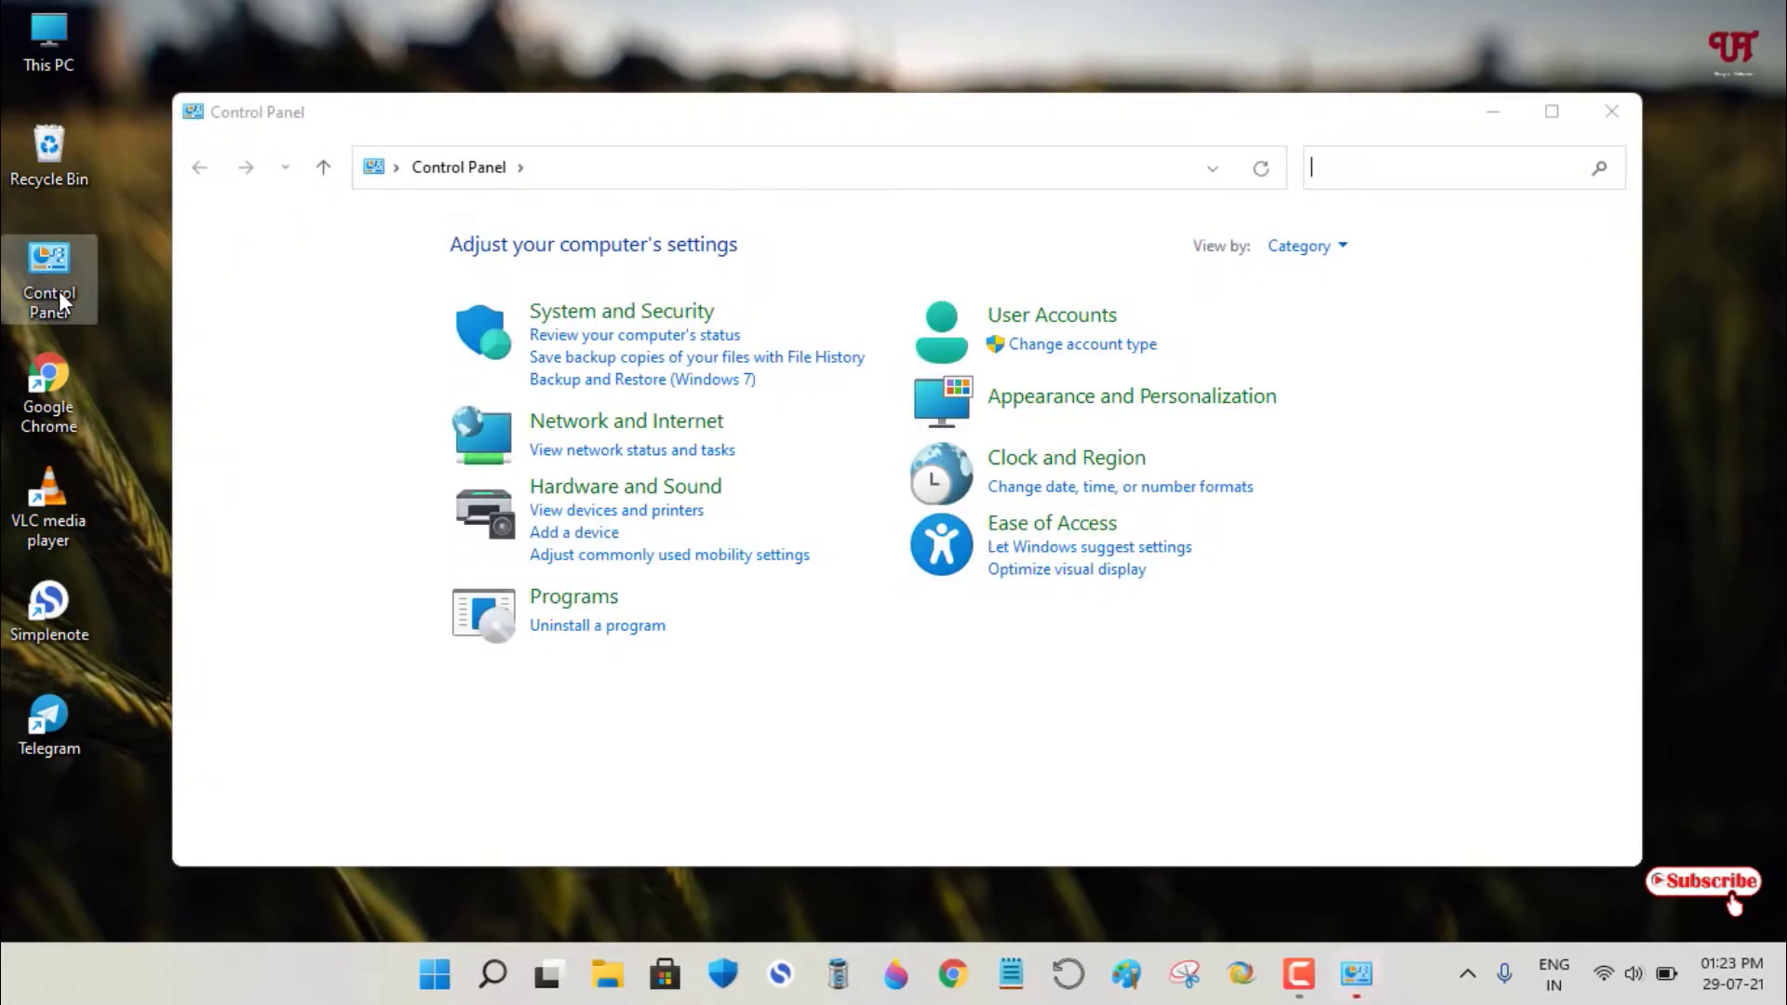
pyautogui.click(651, 492)
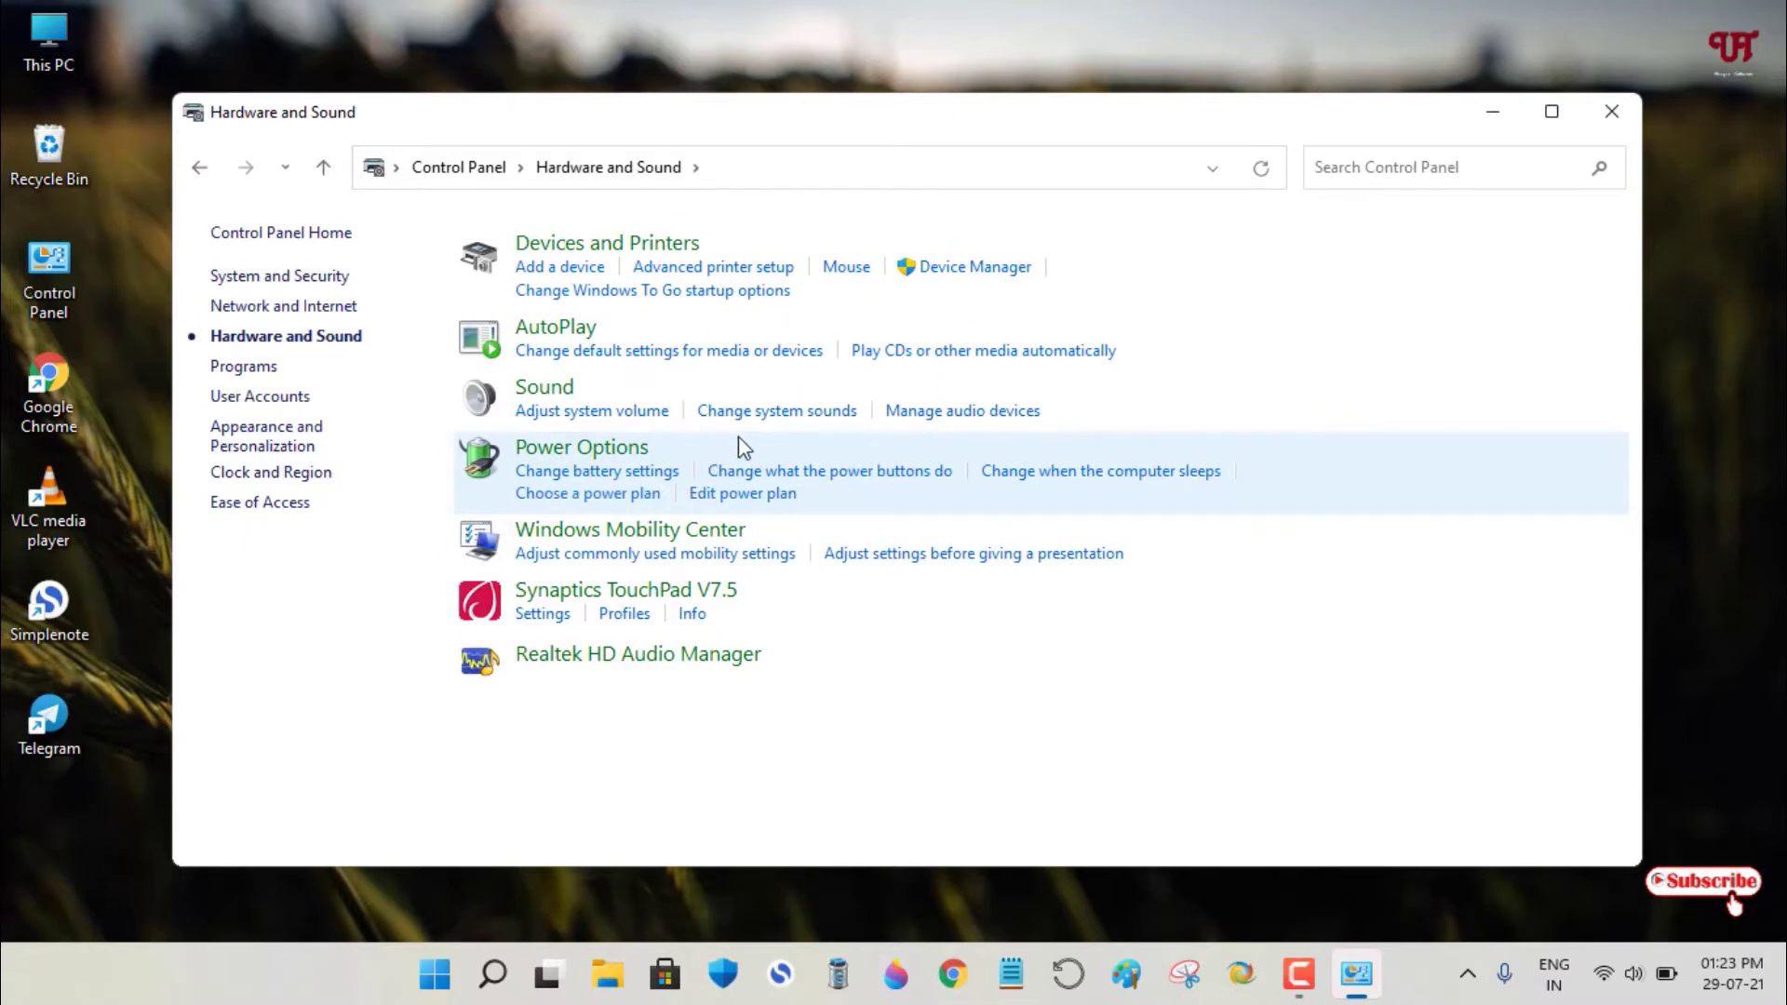
pyautogui.click(577, 465)
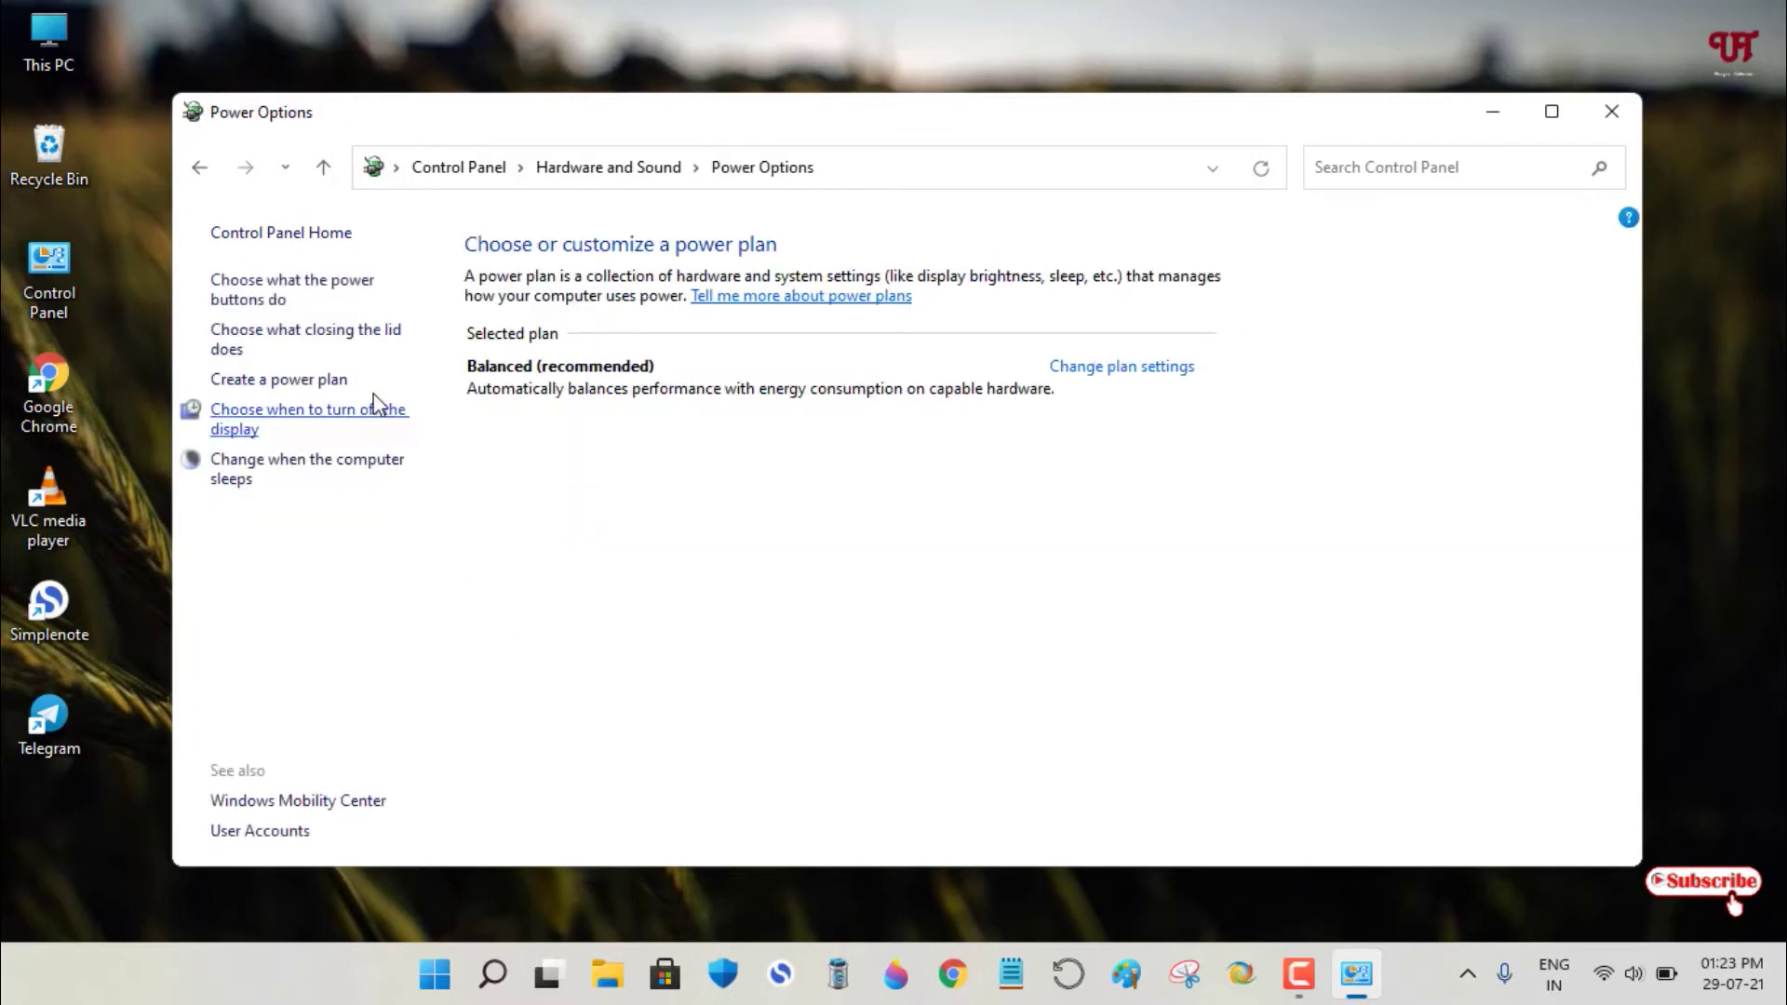
pyautogui.click(254, 349)
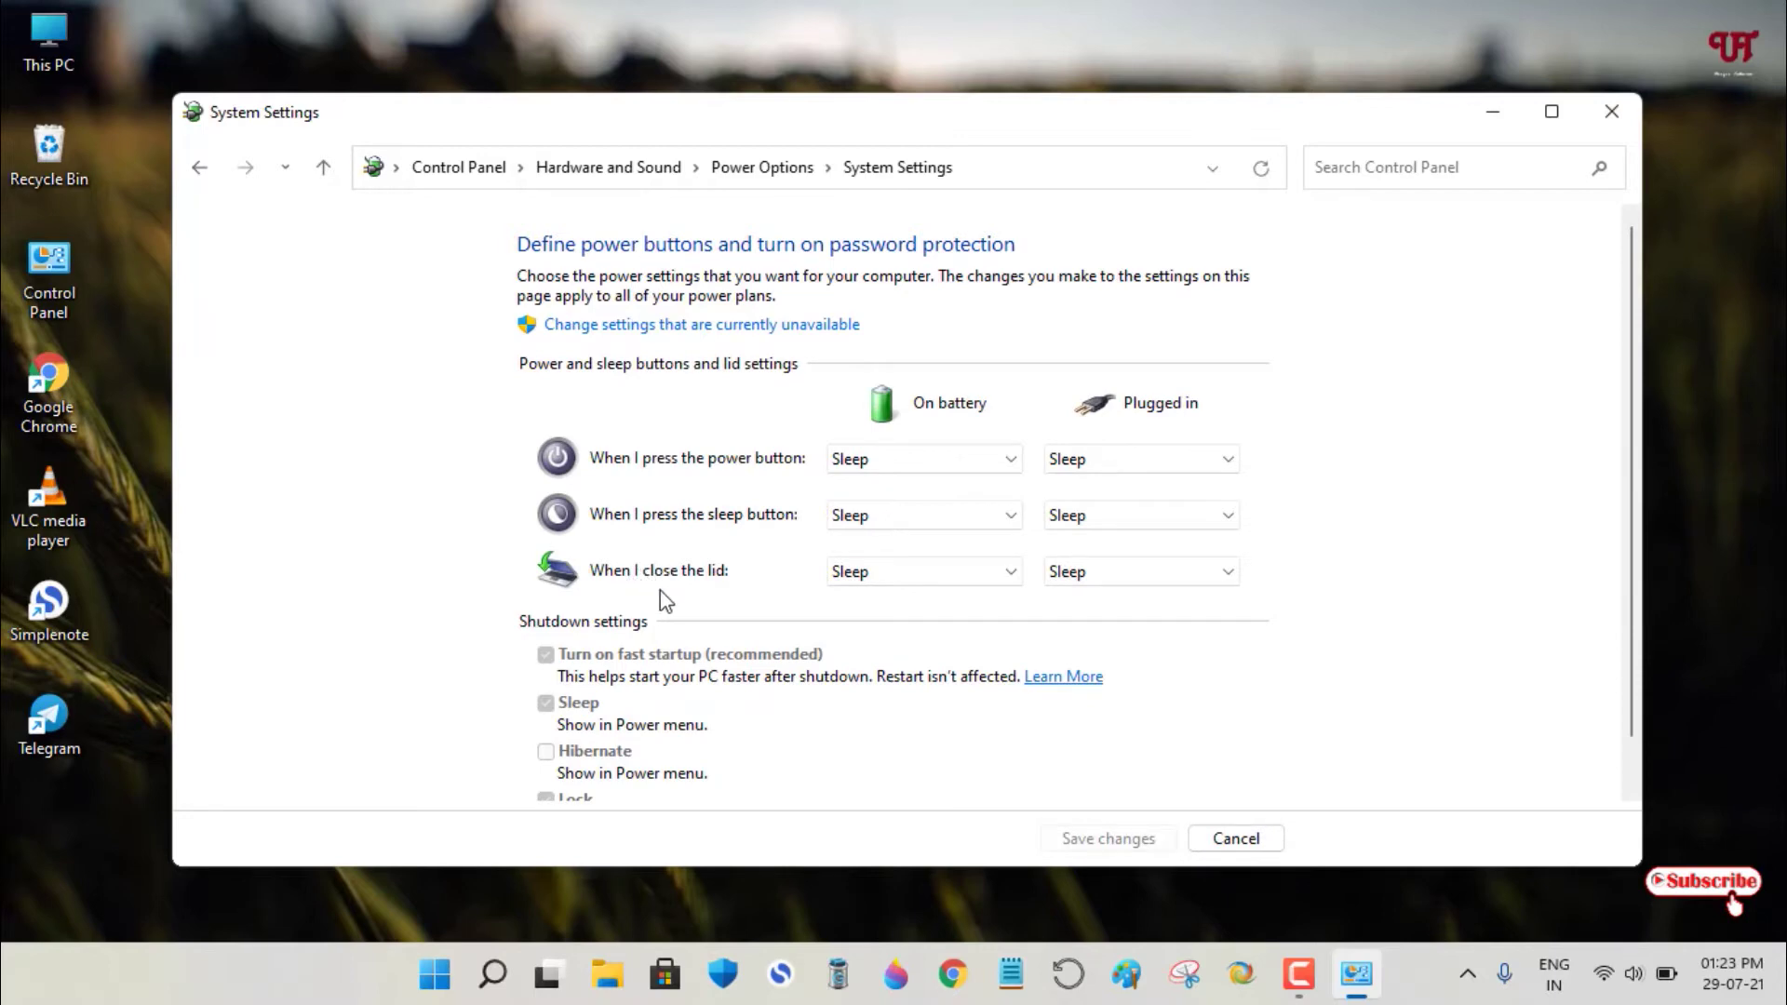
# - Set both 'When I close the lid' dropdowns, On battery and Plugged in, to Shut down, and save
pyautogui.click(929, 578)
pyautogui.click(900, 658)
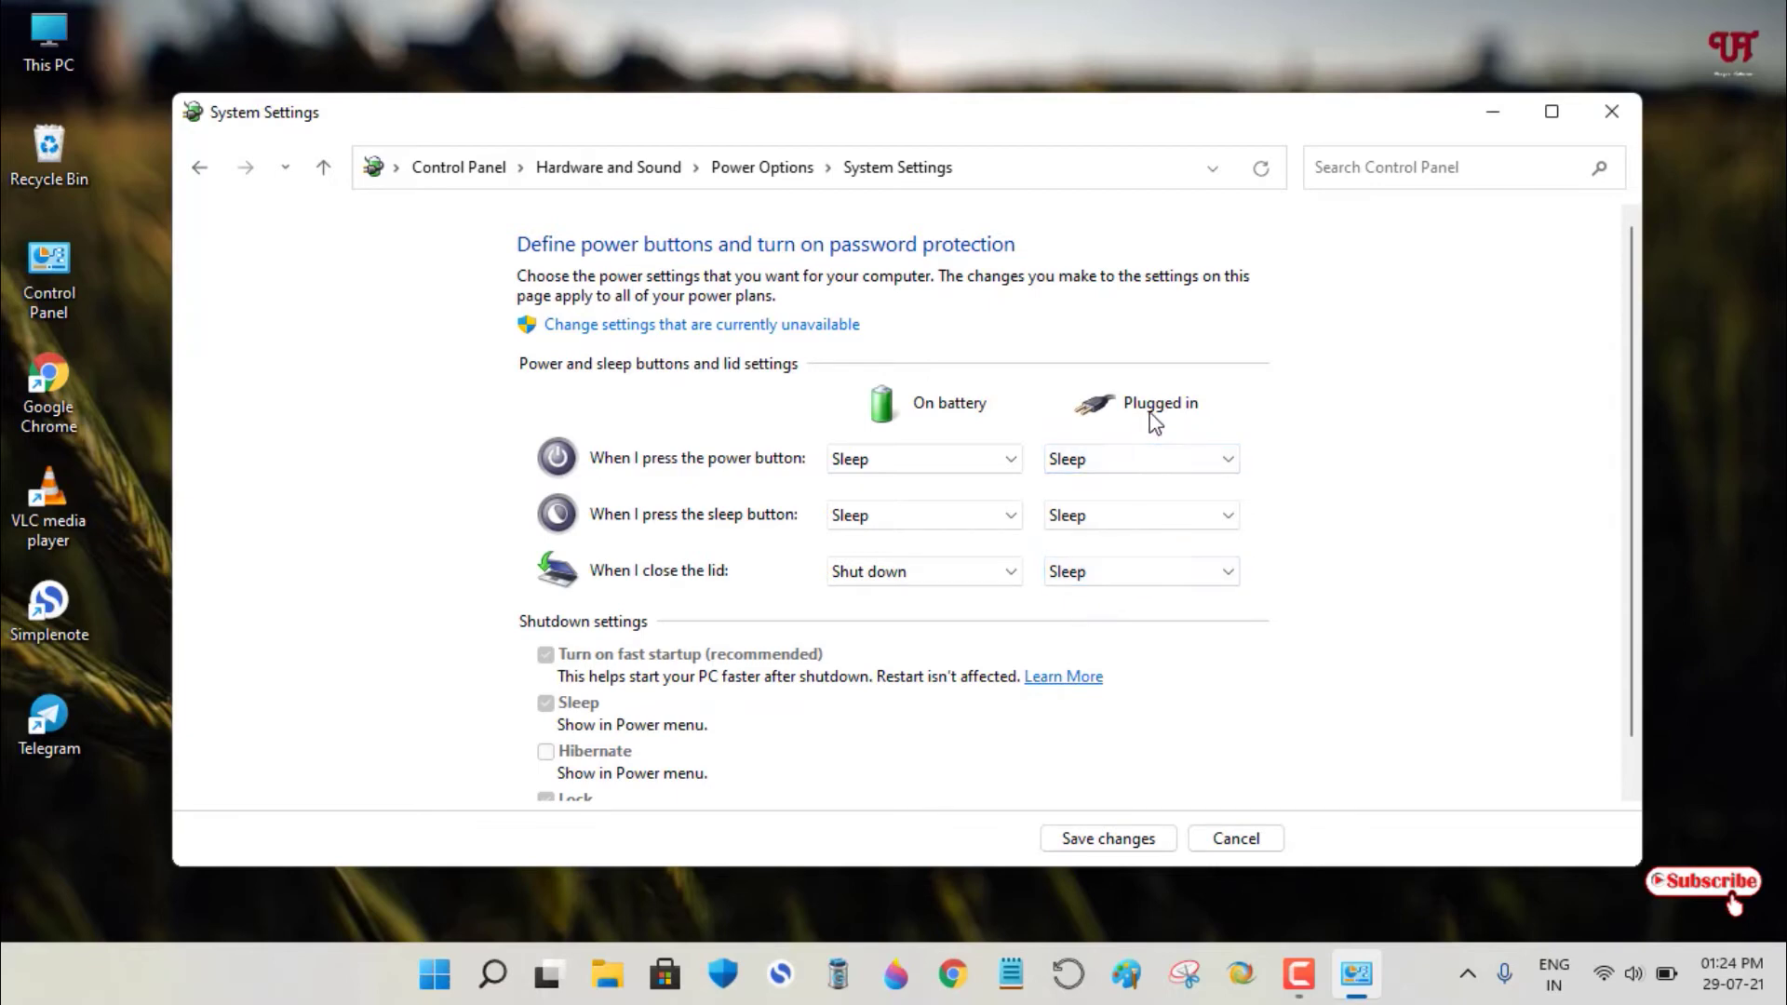
pyautogui.click(1119, 576)
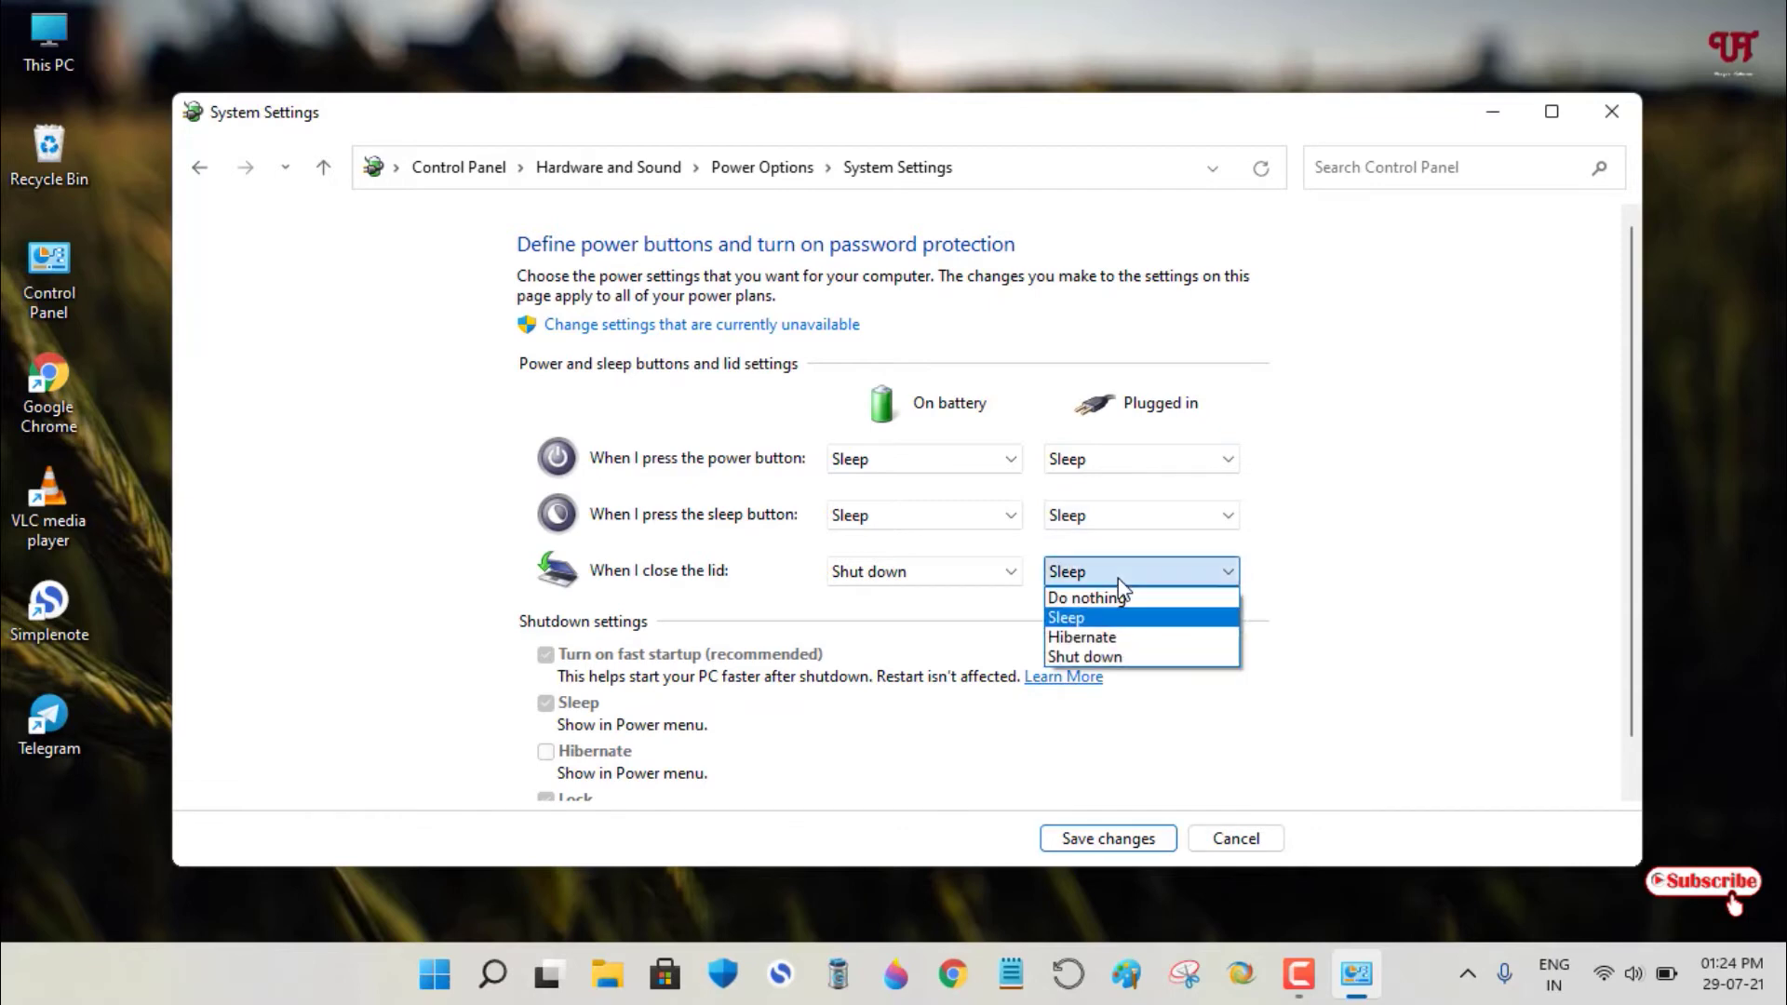
pyautogui.click(1103, 651)
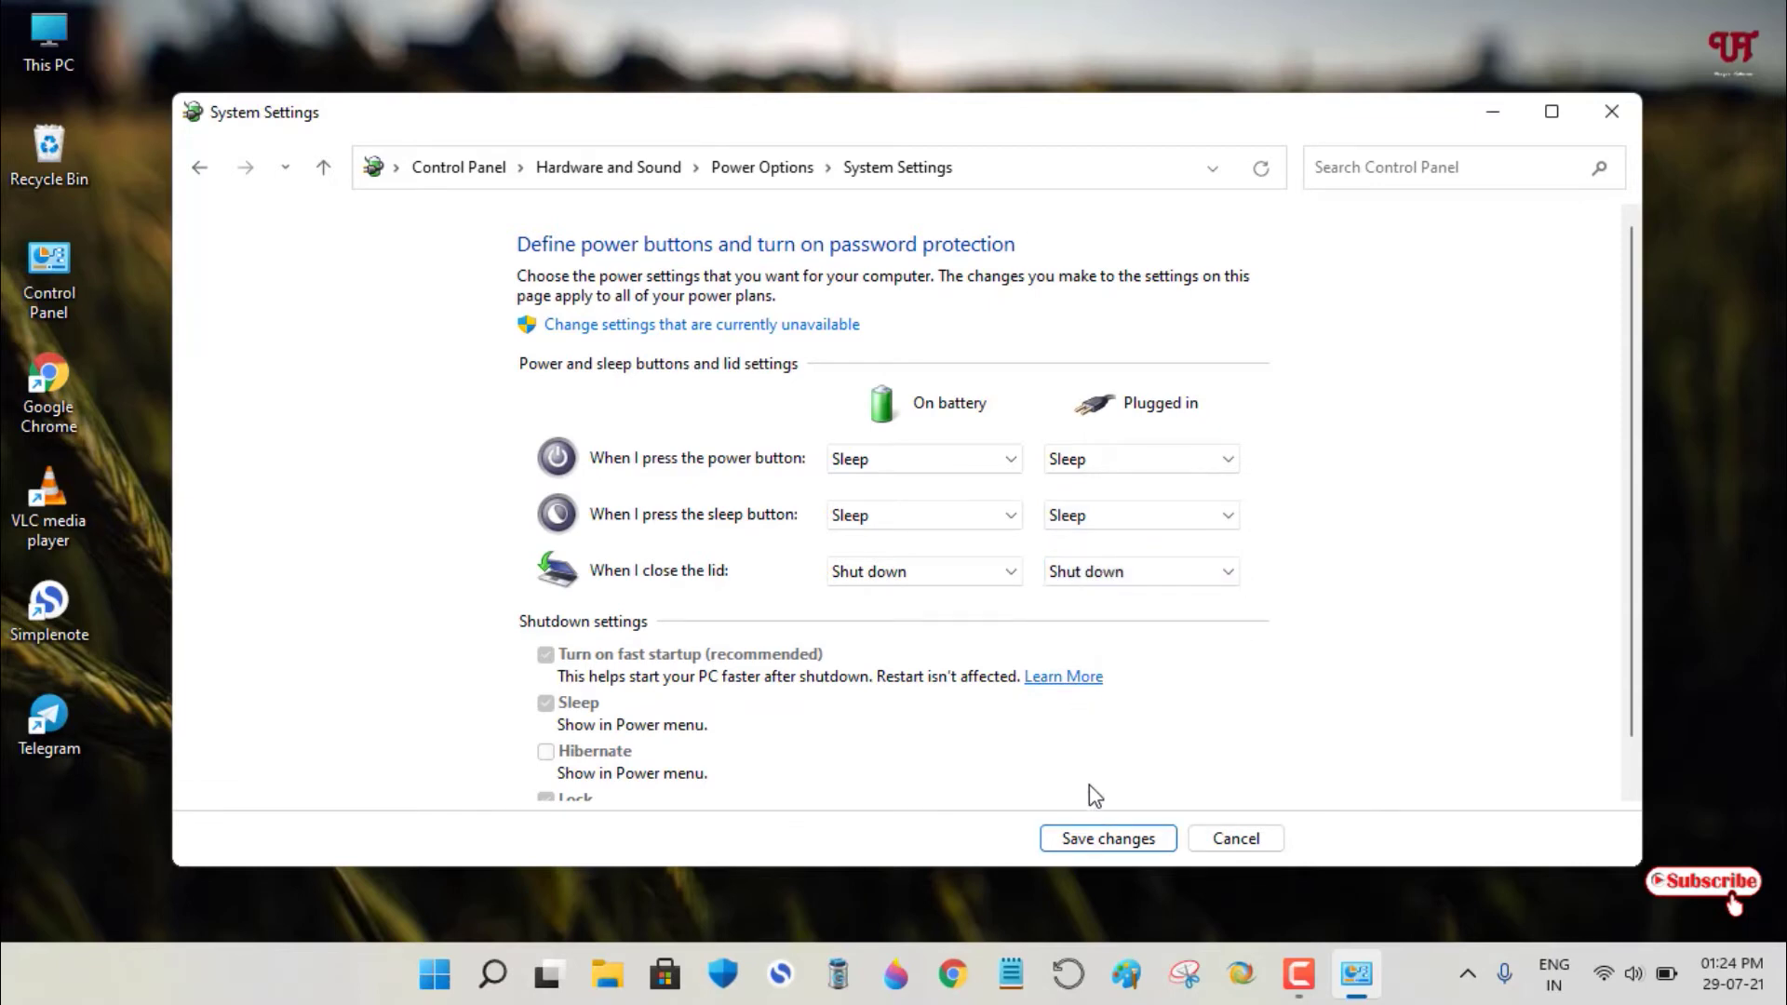
pyautogui.click(1110, 844)
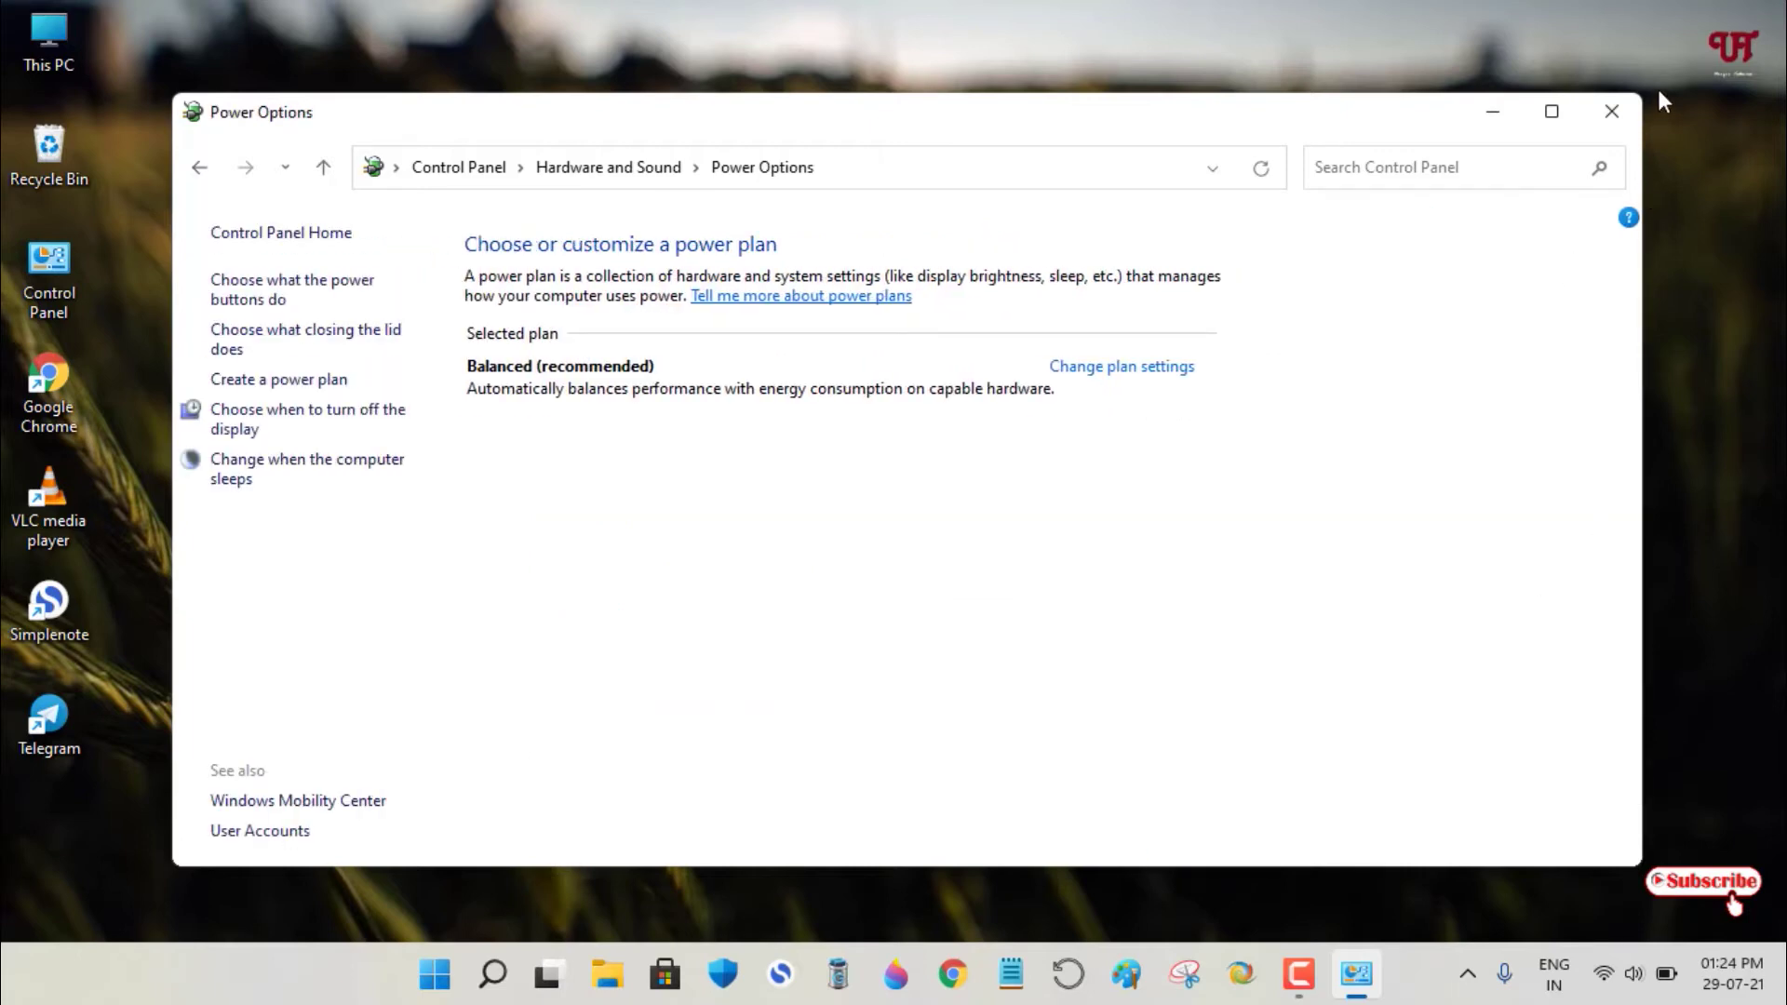
# - Close the Power Options window to return to the desktop
pyautogui.click(1613, 112)
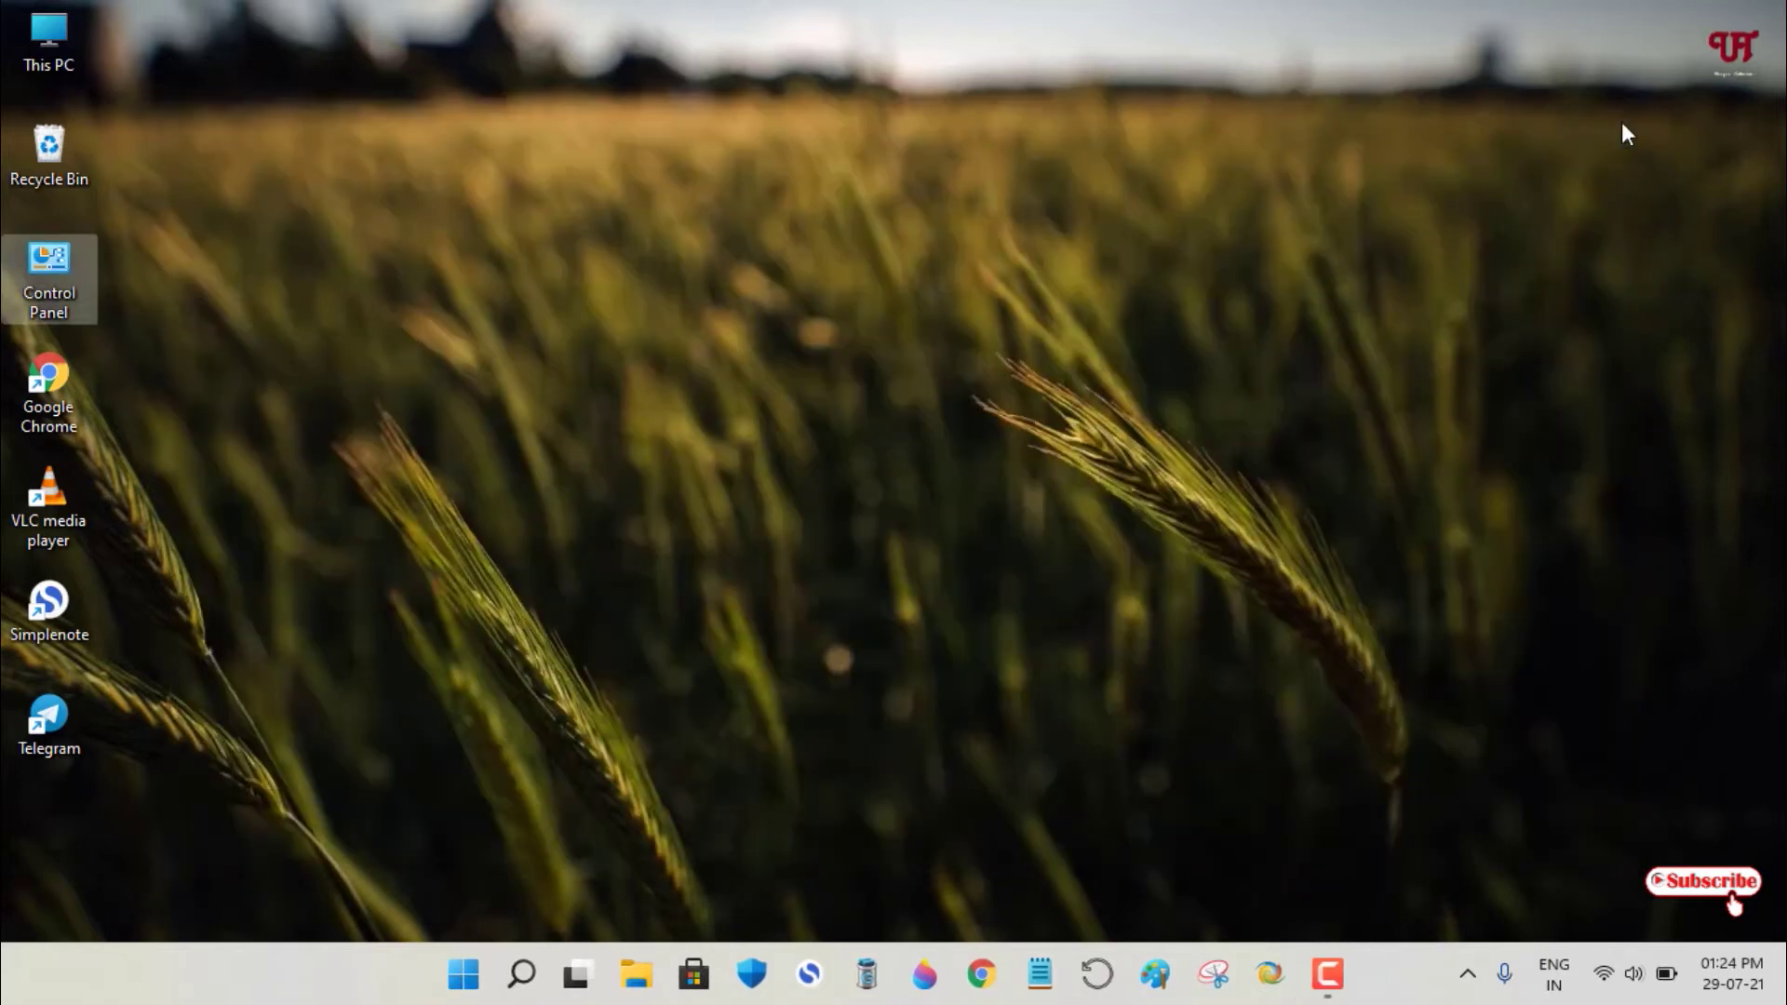